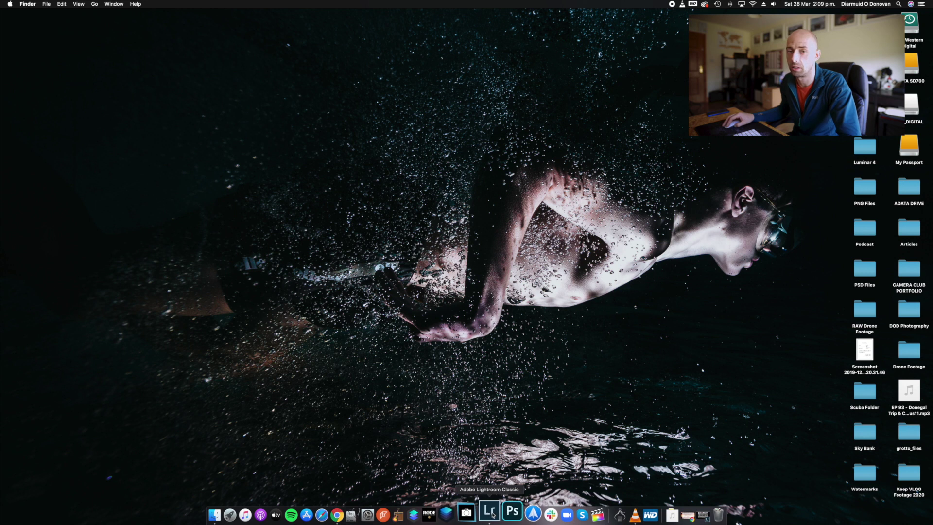
Launch Lightroom Classic from the Dock, opening the Library on the 2017 folder.
{"action": "left_click", "coordinate": [490, 512]}
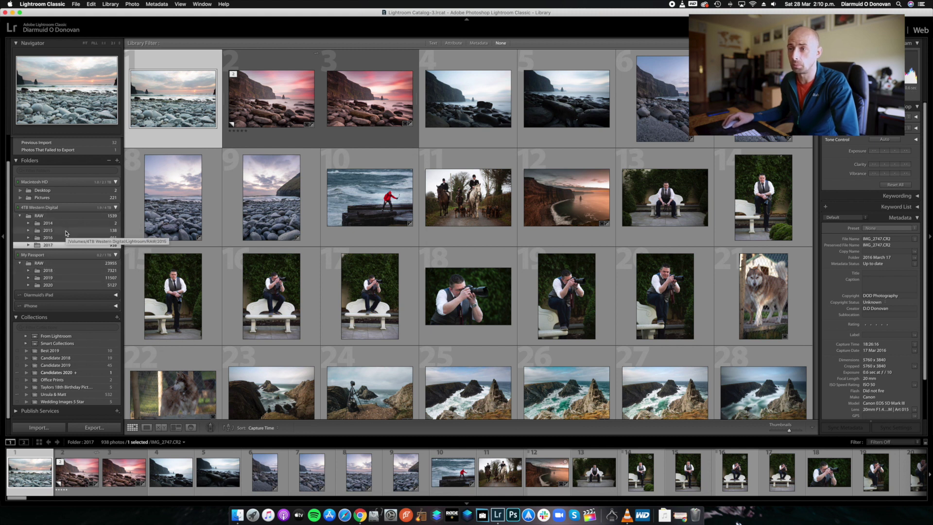
Open 2015 > Landscape > Cliffs Of Moher, view the Milky Way photo large, then return to Grid.
{"action": "left_click", "coordinate": [29, 232]}
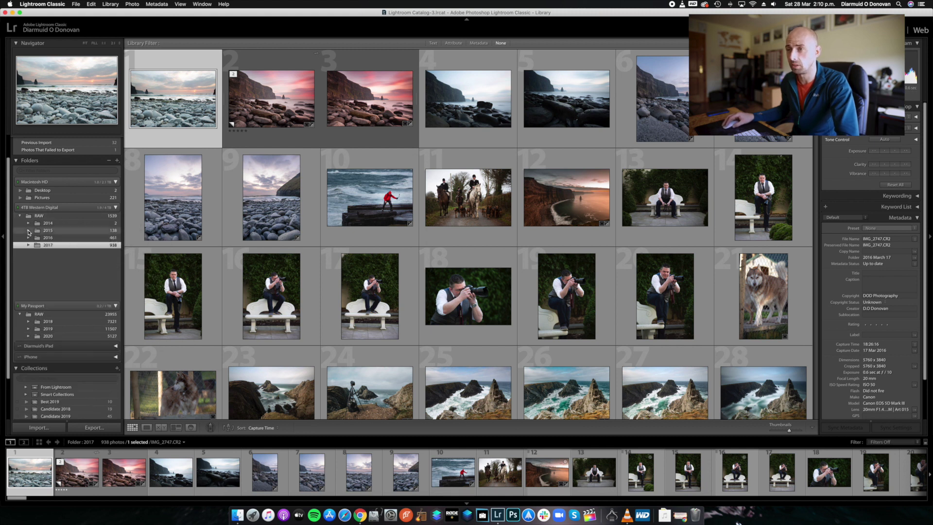
{"action": "left_click", "coordinate": [38, 261]}
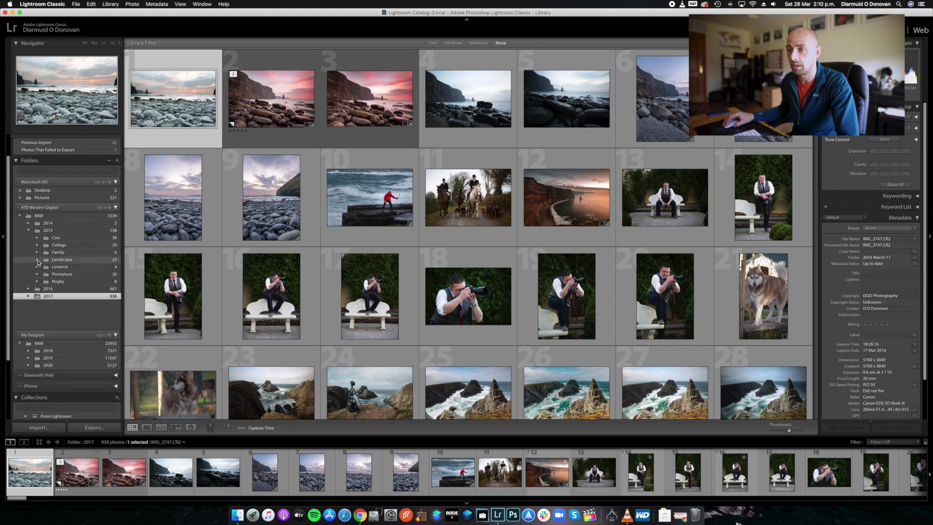
{"action": "left_click", "coordinate": [85, 268]}
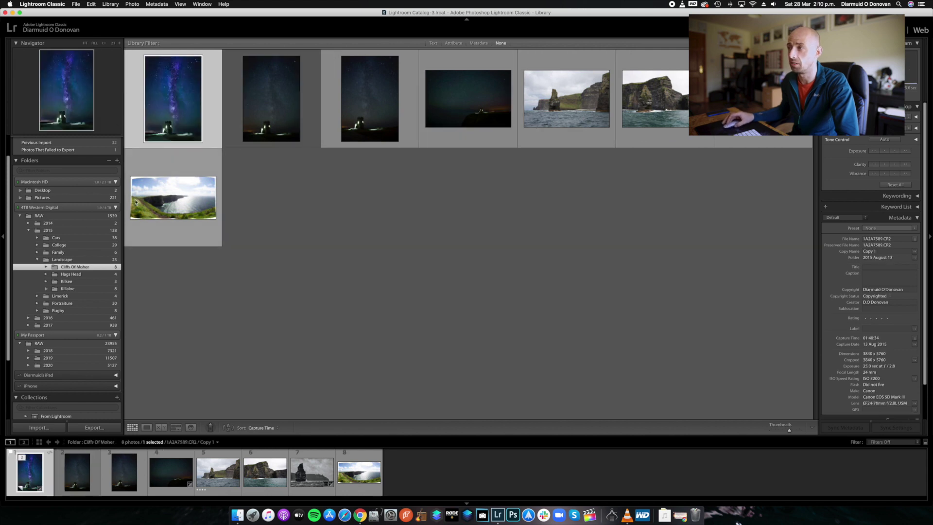
{"action": "double_click", "coordinate": [189, 120]}
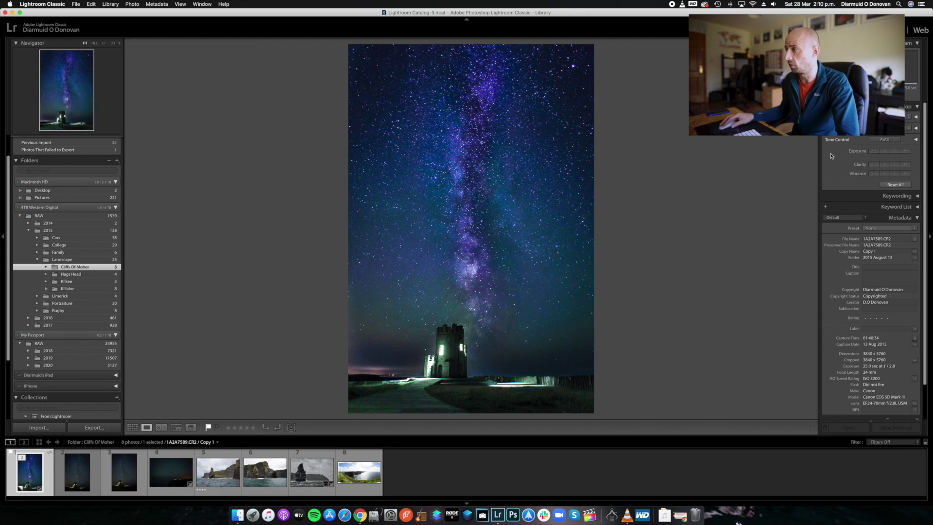
{"action": "scroll", "coordinate": [893, 301], "scroll_direction": "down", "scroll_amount": 1}
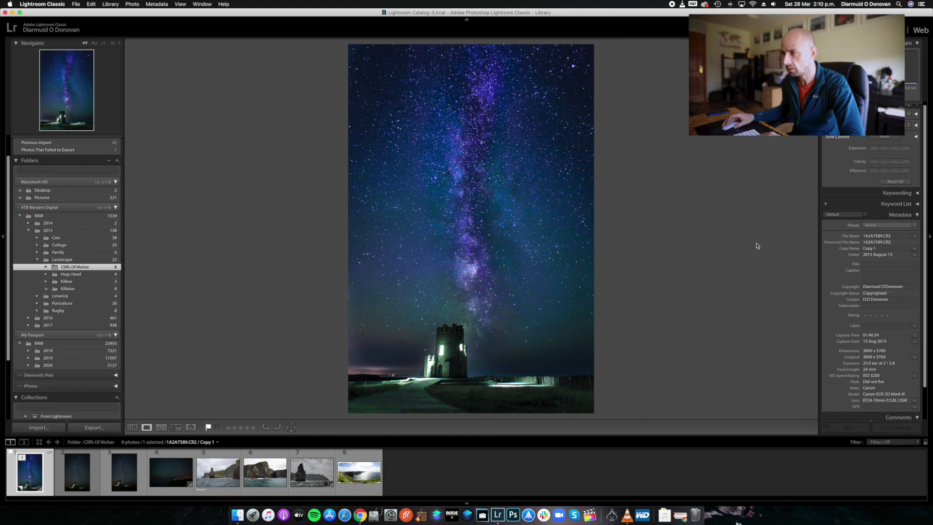
{"action": "key", "text": "g"}
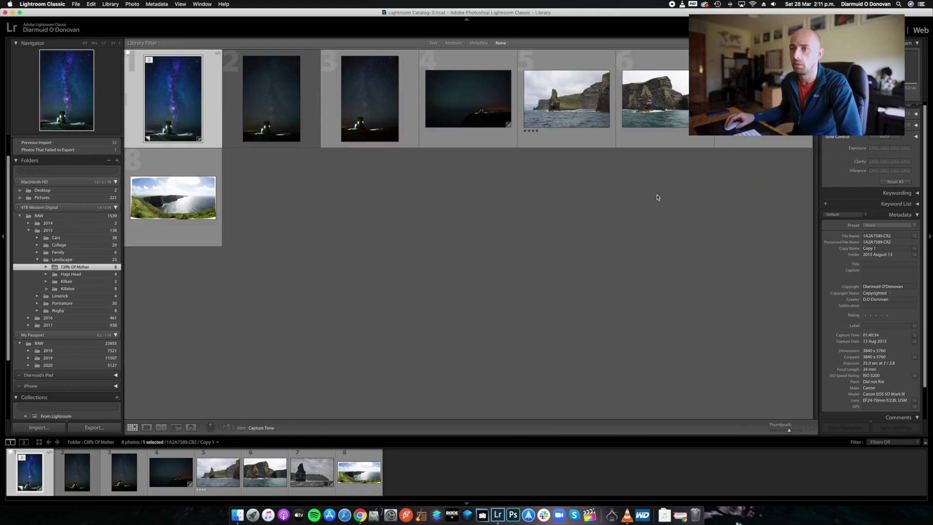
Collapse 2015, expand 2020 > Landscape, and browse the 524 photos in Italy.
{"action": "left_click", "coordinate": [37, 260]}
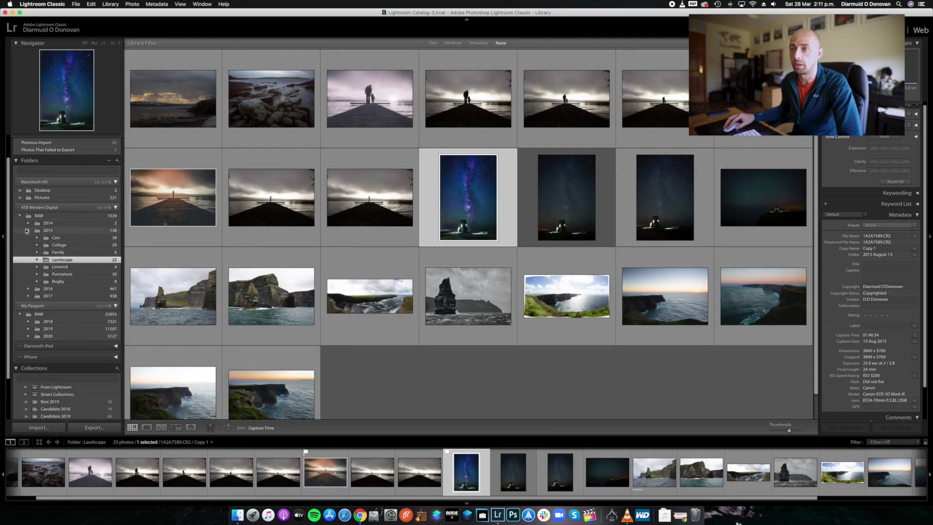
{"action": "left_click", "coordinate": [28, 232]}
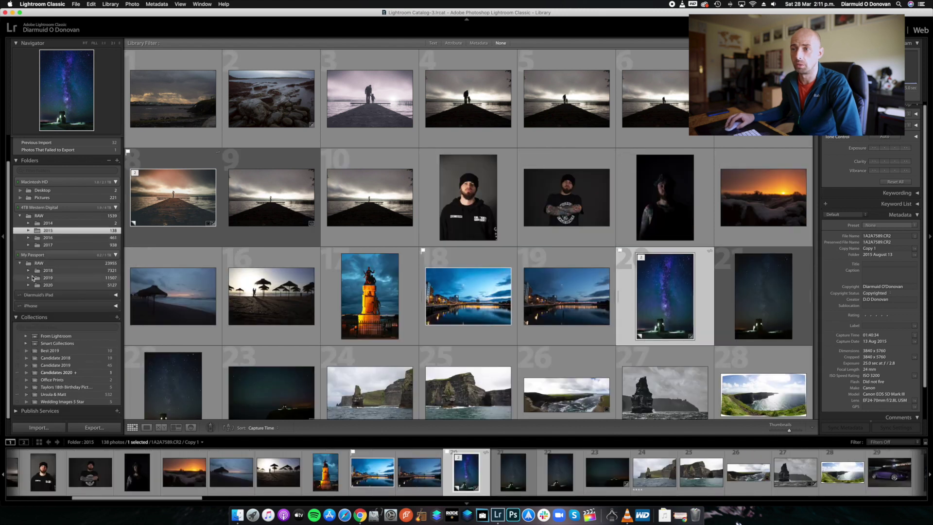
{"action": "left_click", "coordinate": [28, 285]}
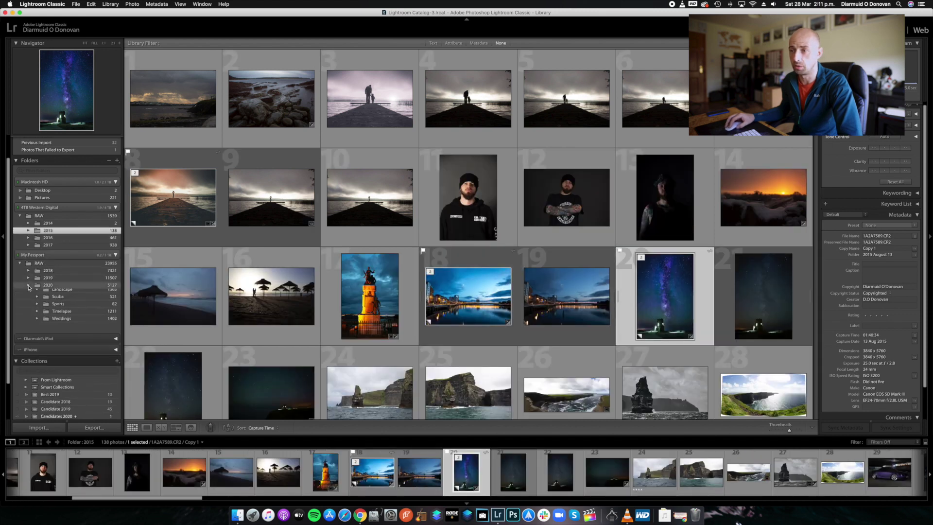
{"action": "left_click", "coordinate": [37, 300]}
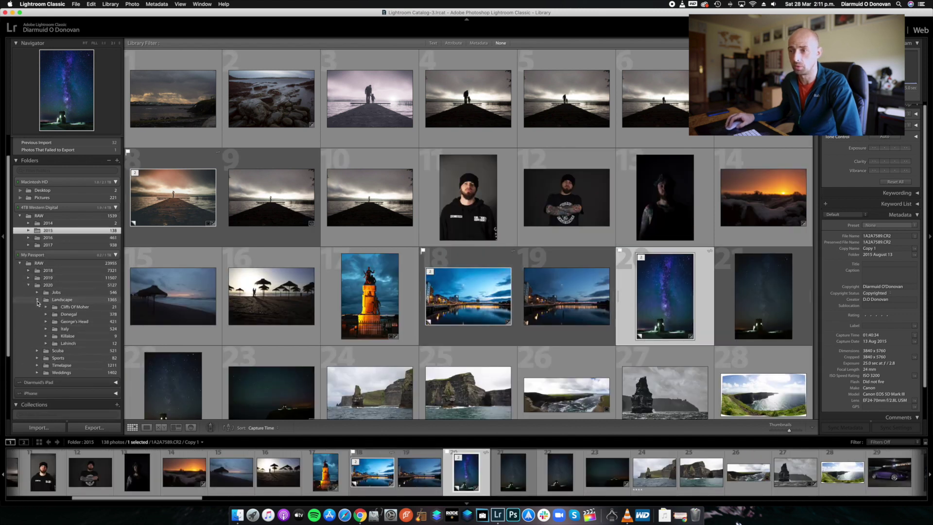
{"action": "left_click", "coordinate": [65, 330]}
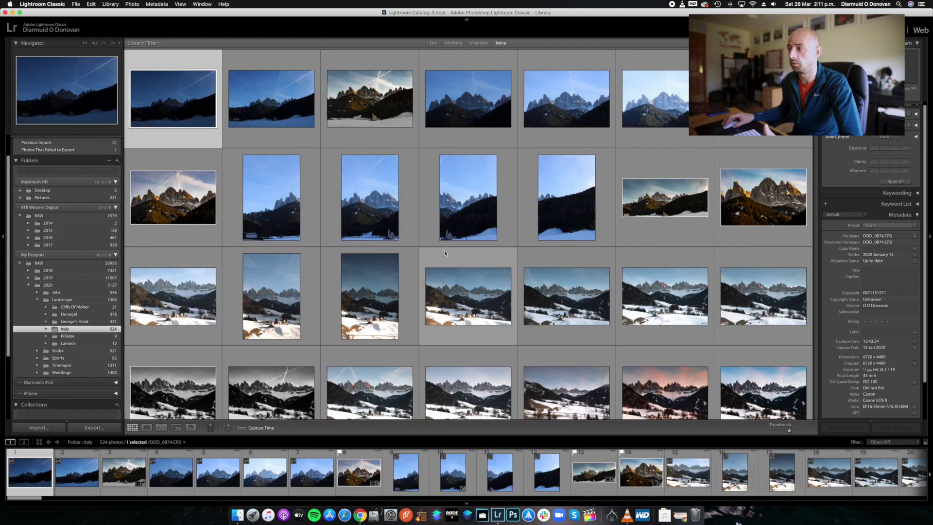
{"action": "scroll", "coordinate": [445, 253], "scroll_direction": "down", "scroll_amount": 15}
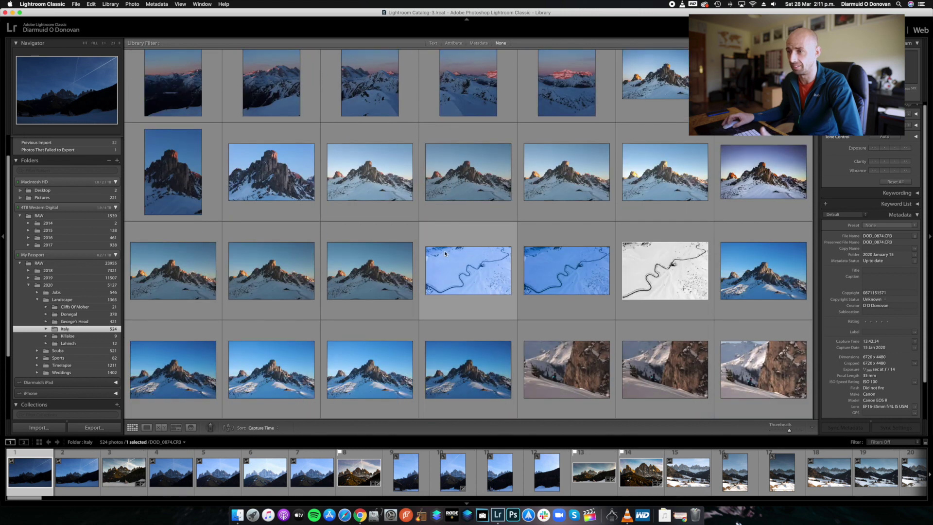
{"action": "scroll", "coordinate": [445, 253], "scroll_direction": "down", "scroll_amount": 5}
{"action": "scroll", "coordinate": [445, 253], "scroll_direction": "up", "scroll_amount": 20}
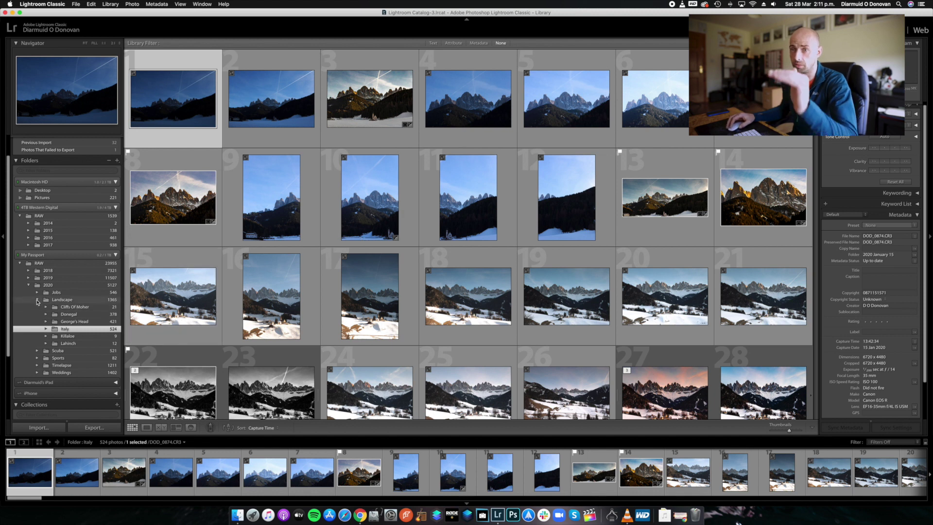
Check the Weddings and Sports subfolders, then view Scuba's New Quay and Pool subfolders.
{"action": "double_click", "coordinate": [73, 299]}
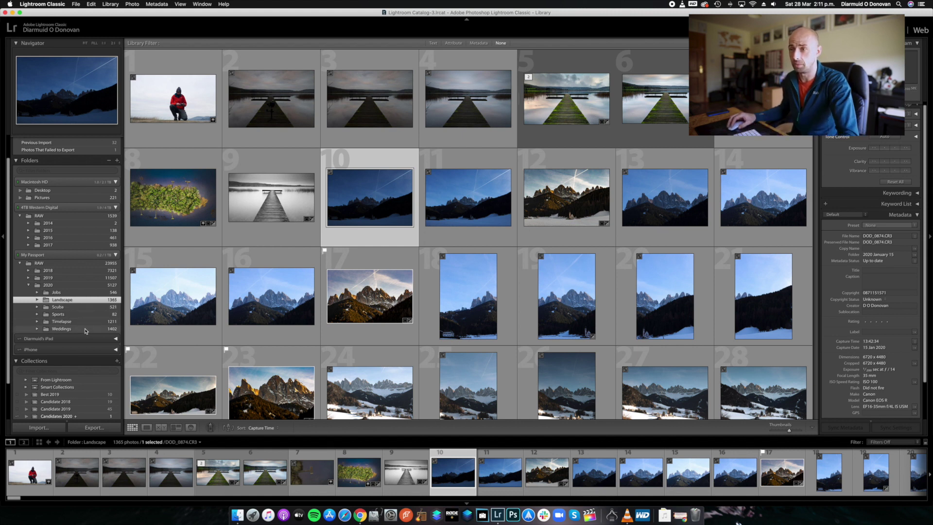
{"action": "left_click", "coordinate": [38, 330]}
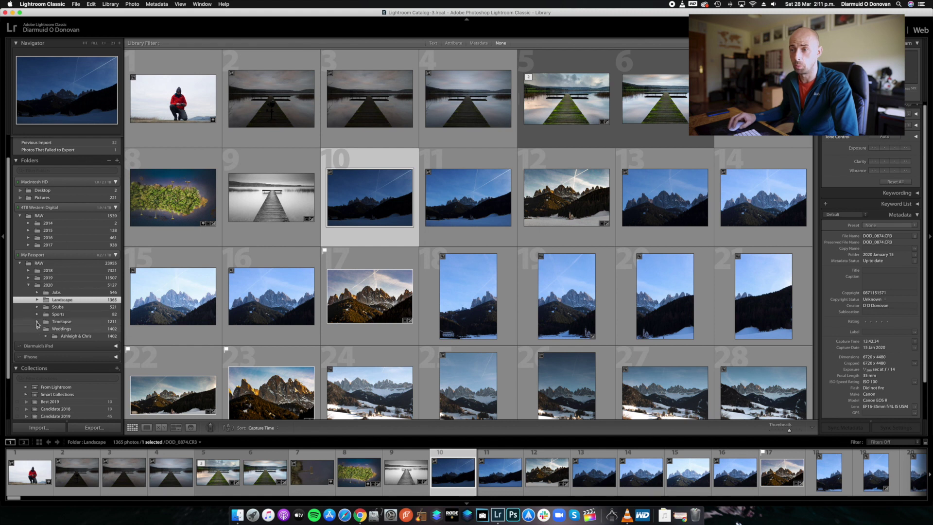
{"action": "left_click", "coordinate": [38, 328]}
{"action": "left_click", "coordinate": [37, 314]}
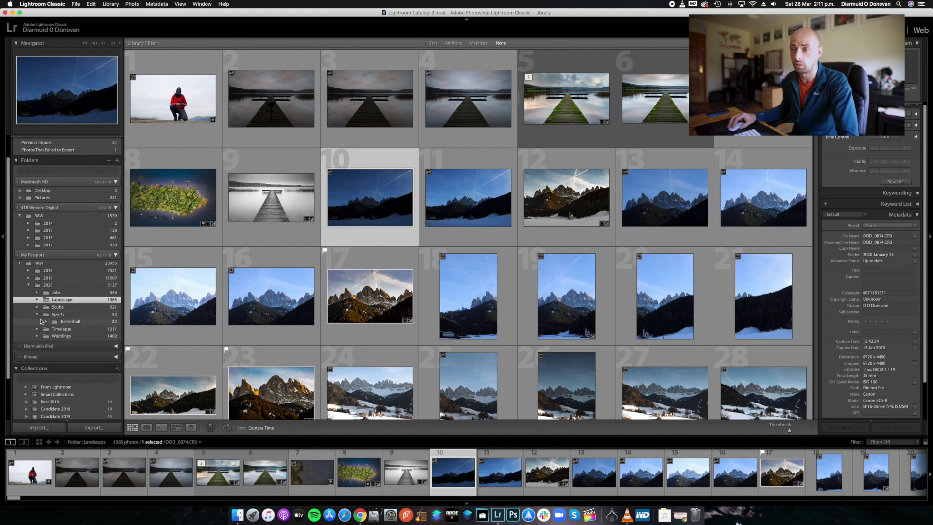
{"action": "left_click", "coordinate": [38, 315]}
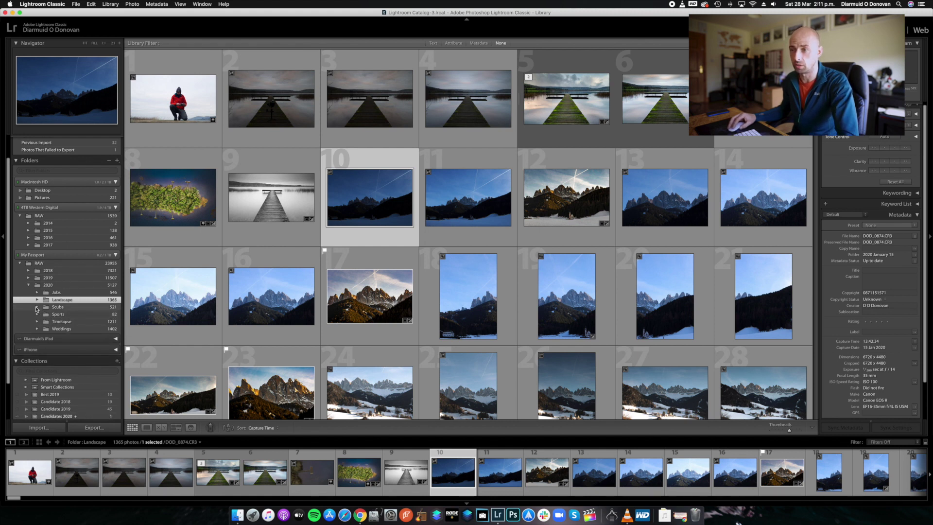
{"action": "left_click", "coordinate": [37, 308]}
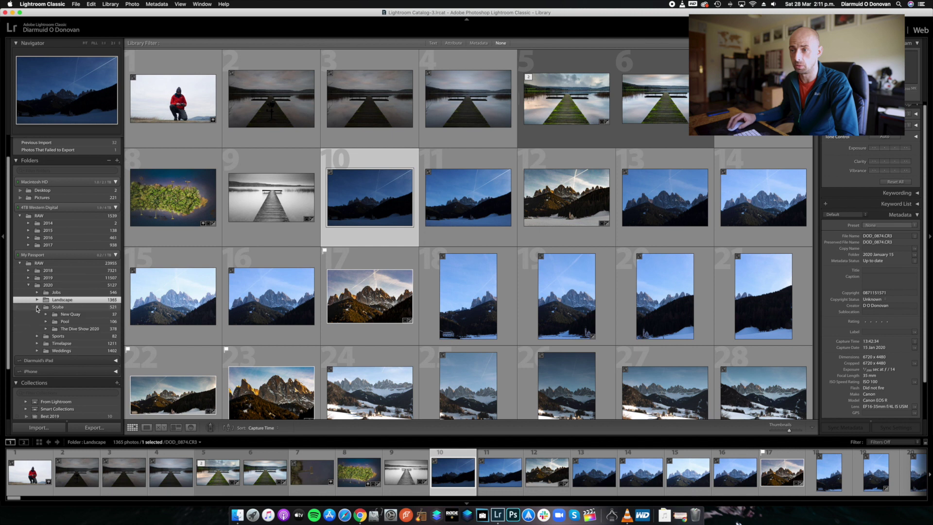
{"action": "left_click", "coordinate": [88, 315]}
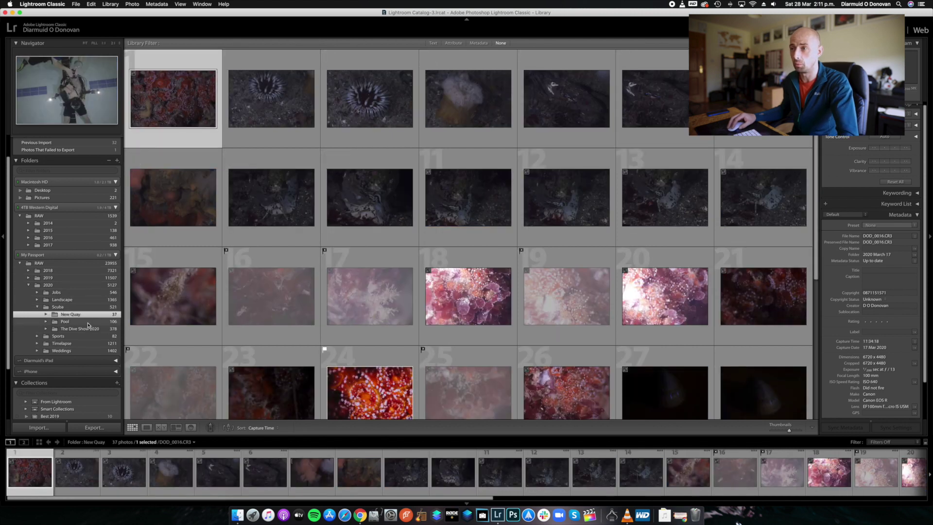
{"action": "left_click", "coordinate": [86, 322]}
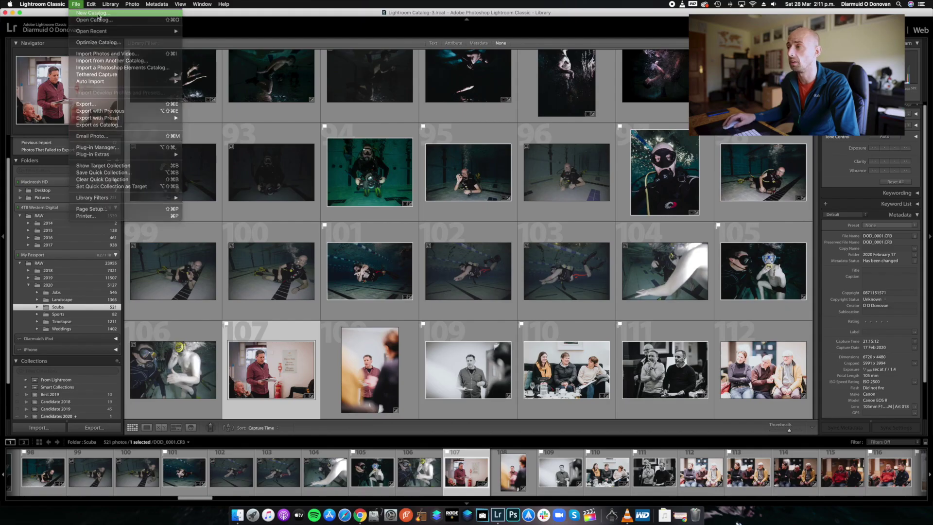
Create and open a new catalog named 'Lightroom Learnings' on the Desktop.
{"action": "left_click", "coordinate": [92, 13]}
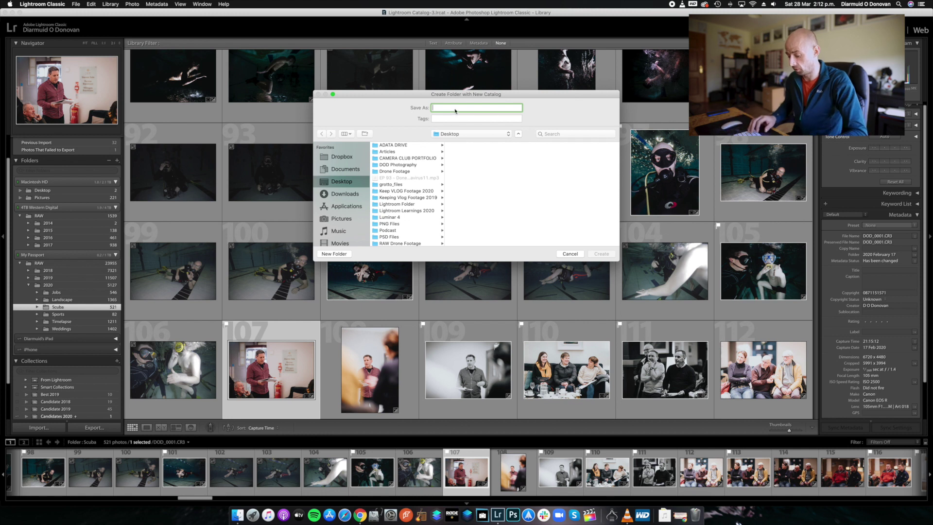
{"action": "type", "text": "Light"}
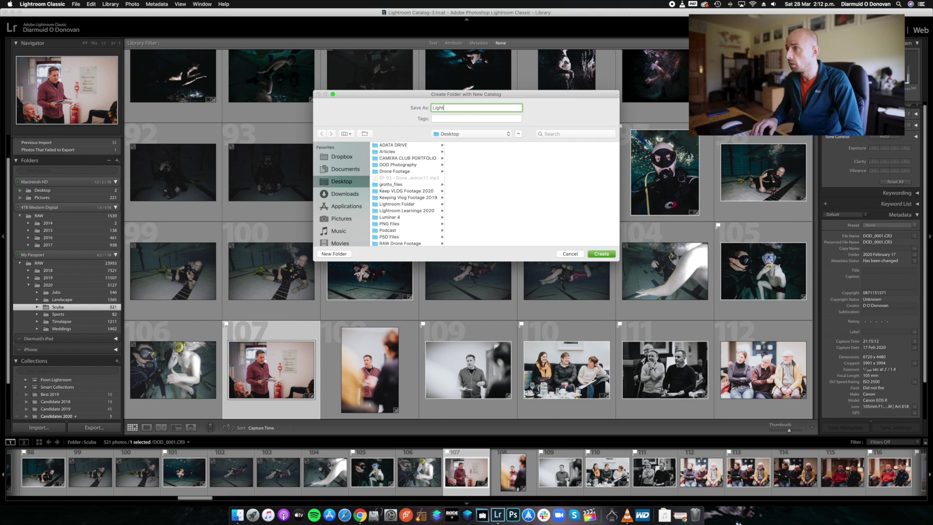
{"action": "type", "text": "room "}
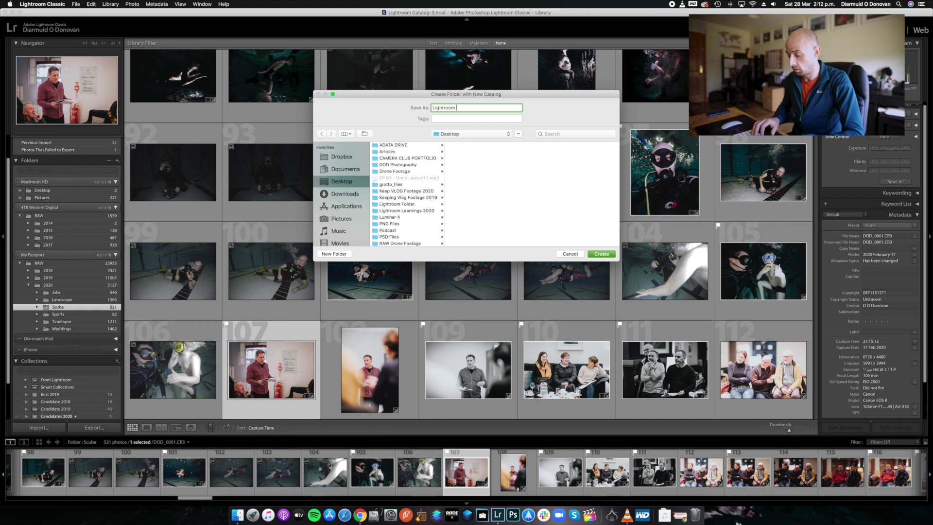
{"action": "type", "text": "Learnin"}
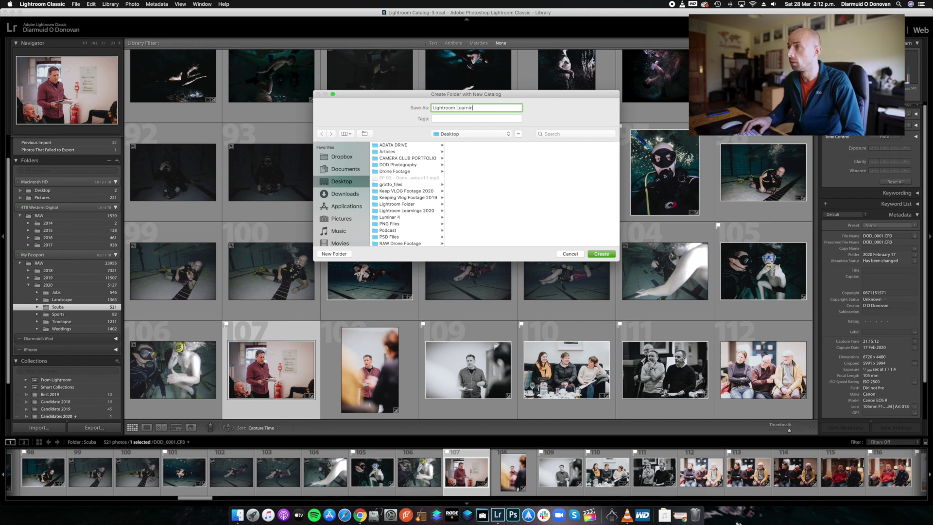
{"action": "type", "text": "g s"}
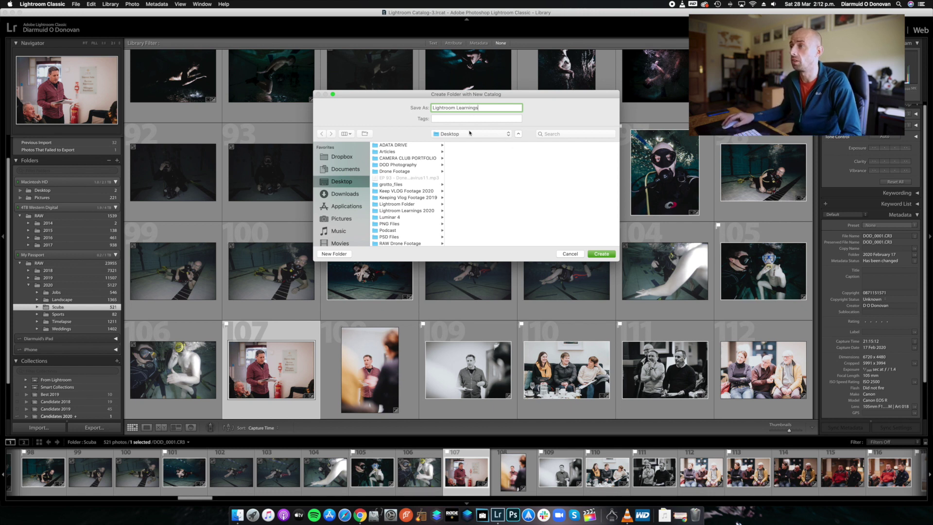
{"action": "left_click", "coordinate": [470, 133]}
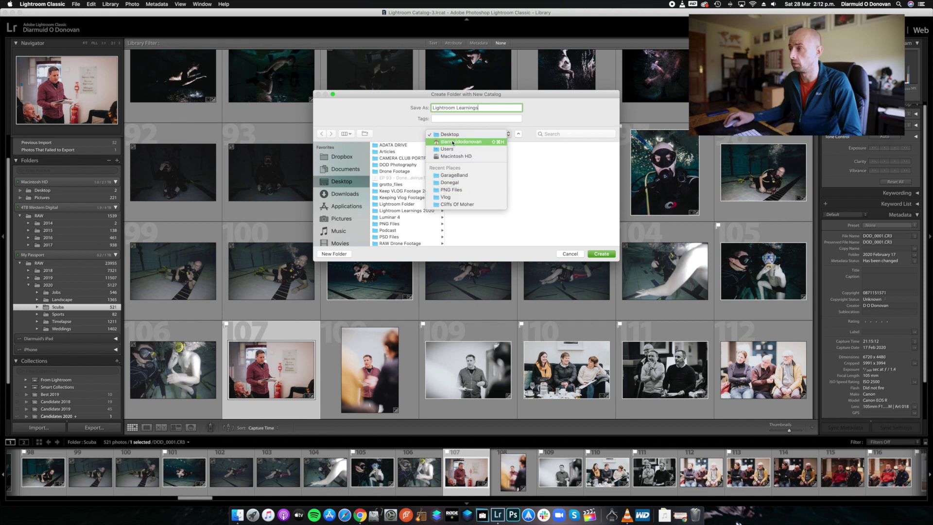
{"action": "left_click", "coordinate": [605, 258]}
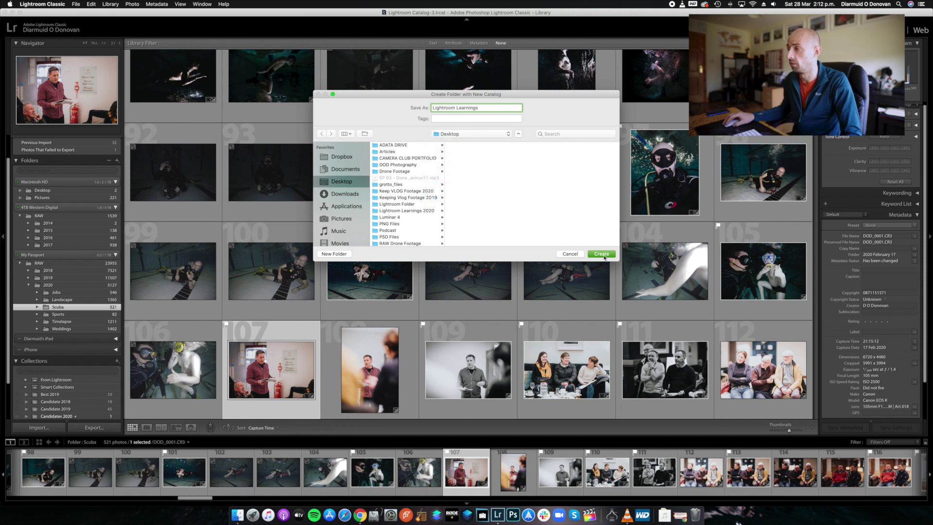
{"action": "left_click", "coordinate": [602, 254]}
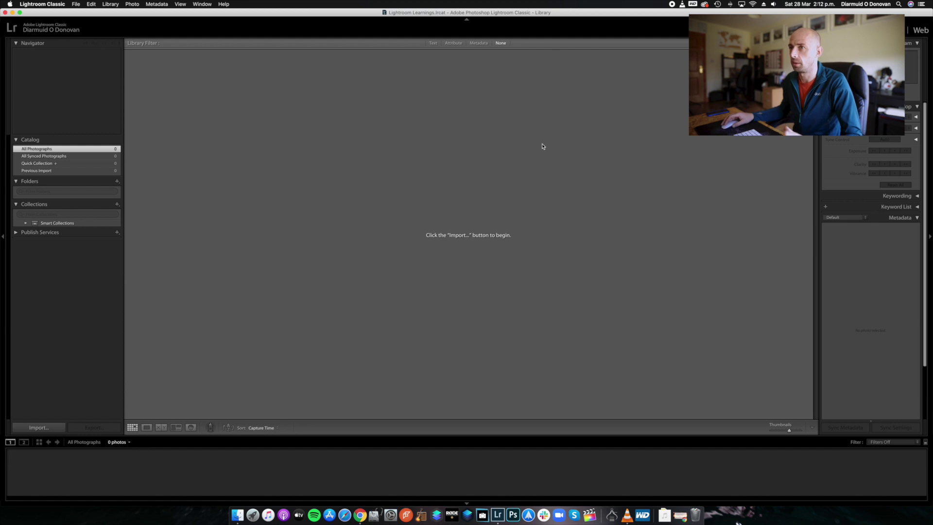
{"action": "key", "text": "super+Tab"}
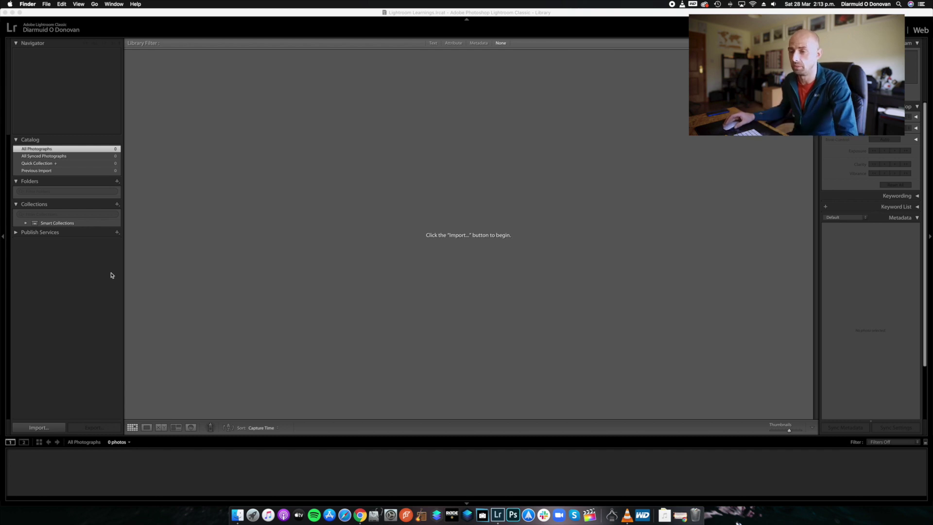
{"action": "left_click", "coordinate": [51, 430]}
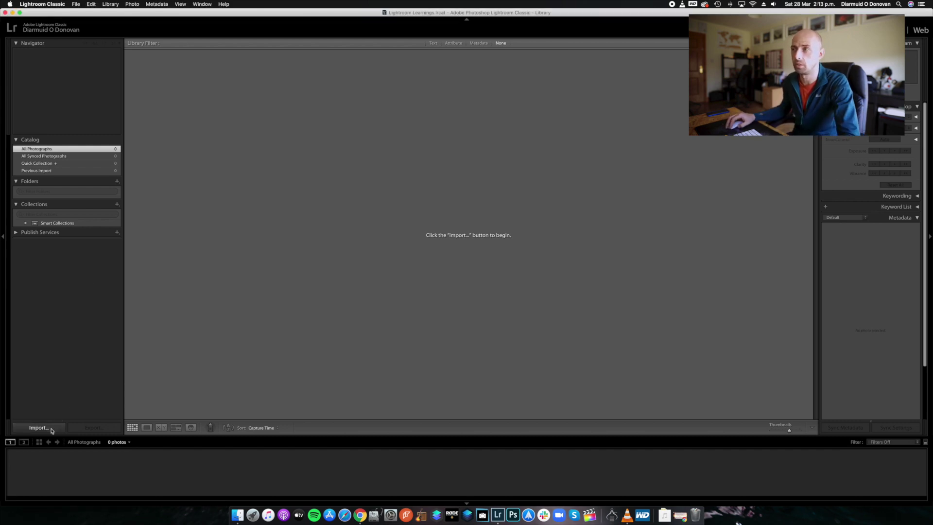
Set up an import from the EOS_DIGITAL card with Embedded & Sidecar previews.
{"action": "left_click", "coordinate": [51, 430]}
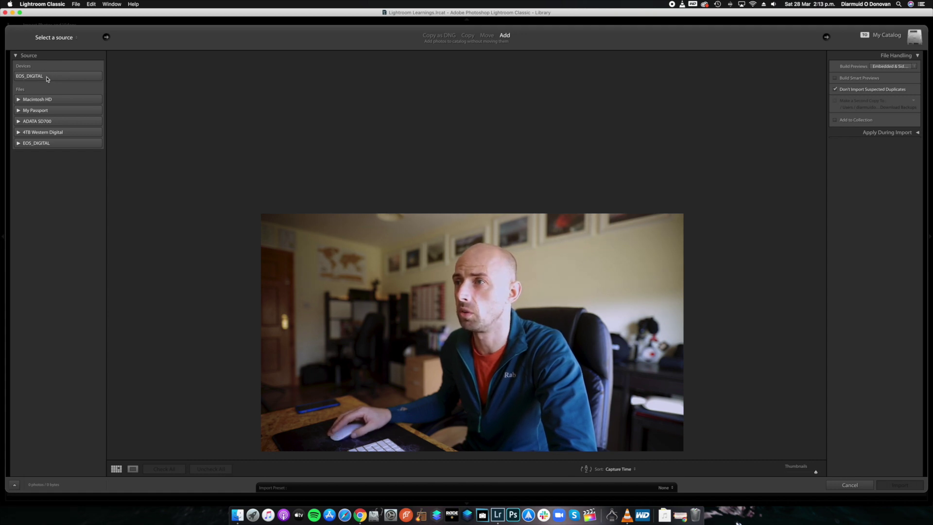
{"action": "left_click", "coordinate": [47, 79]}
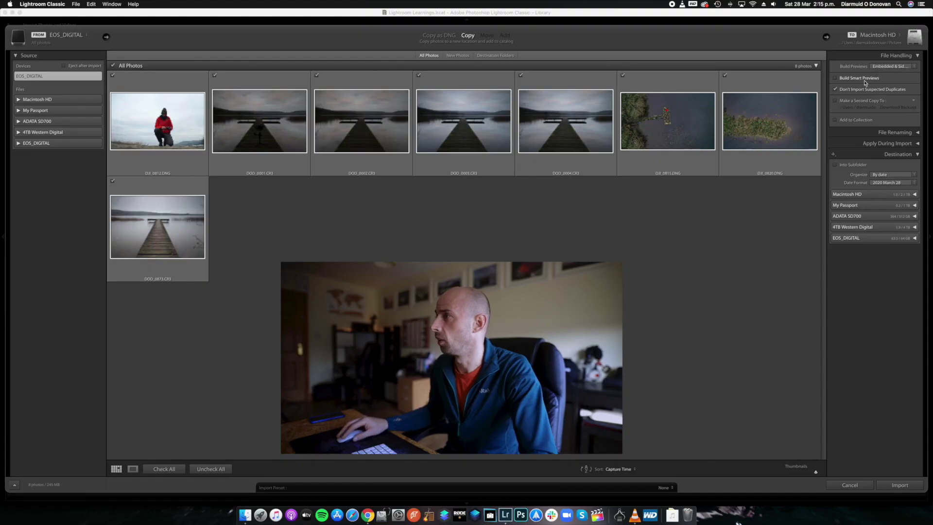
{"action": "left_click", "coordinate": [899, 67]}
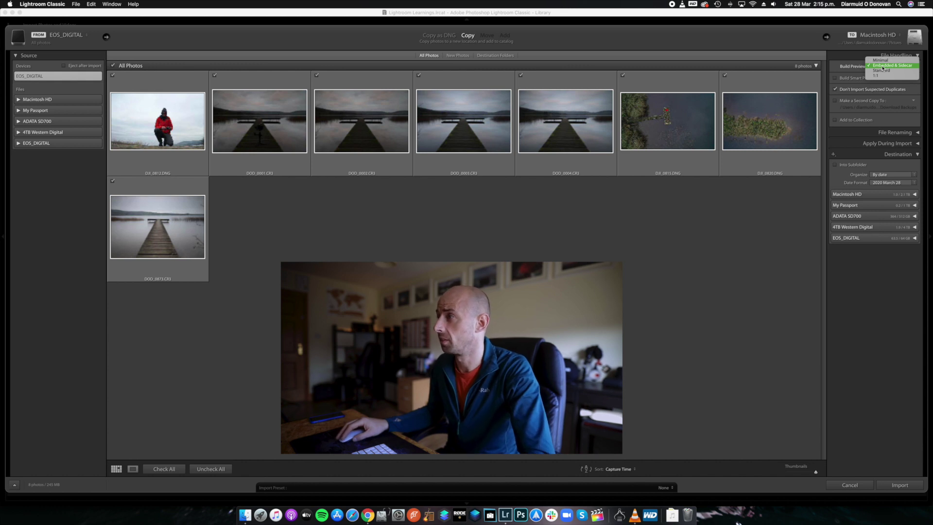
{"action": "left_click", "coordinate": [883, 67]}
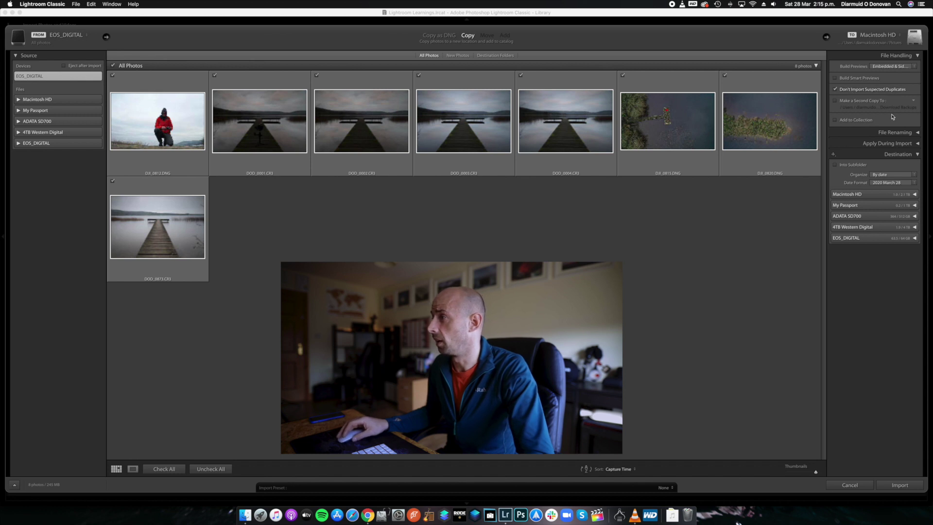
{"action": "left_click", "coordinate": [909, 132]}
{"action": "left_click", "coordinate": [909, 134]}
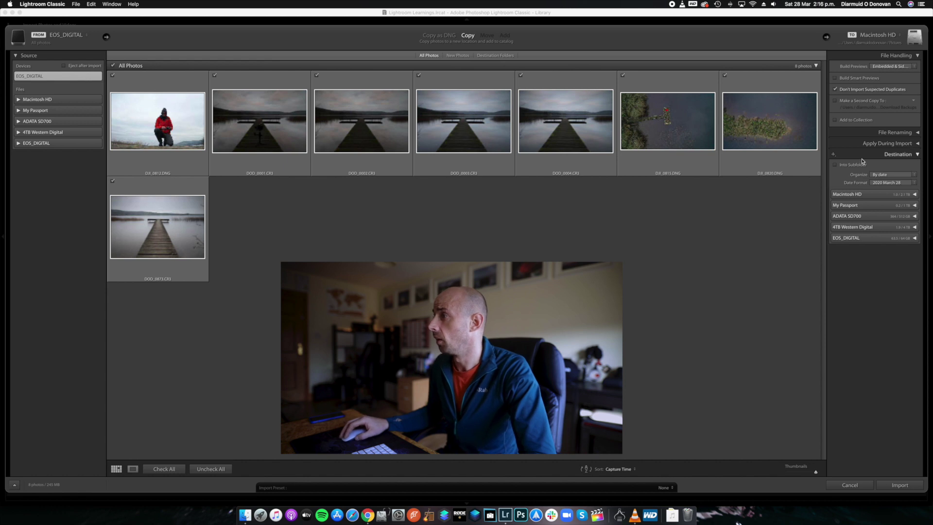
Import the eight photos with address lookup disabled, and check the import progress.
{"action": "left_click", "coordinate": [898, 485]}
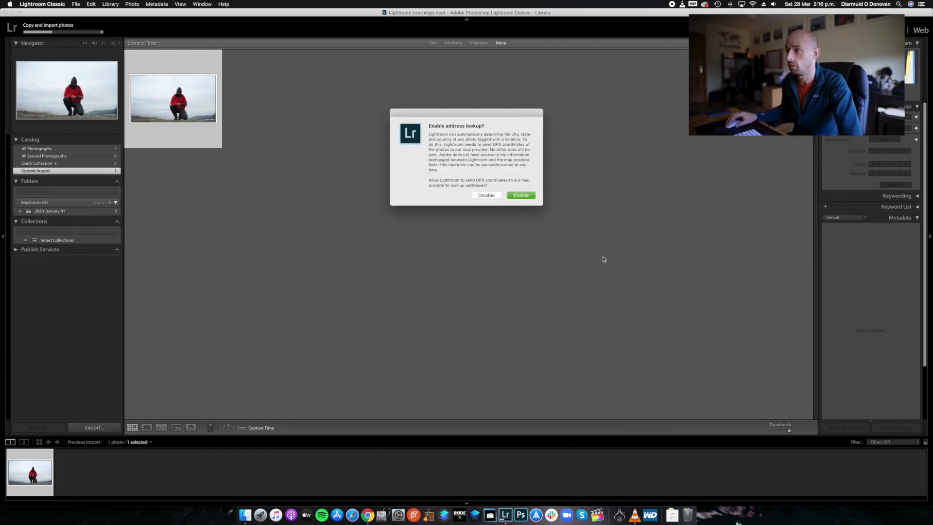
{"action": "left_click", "coordinate": [486, 195]}
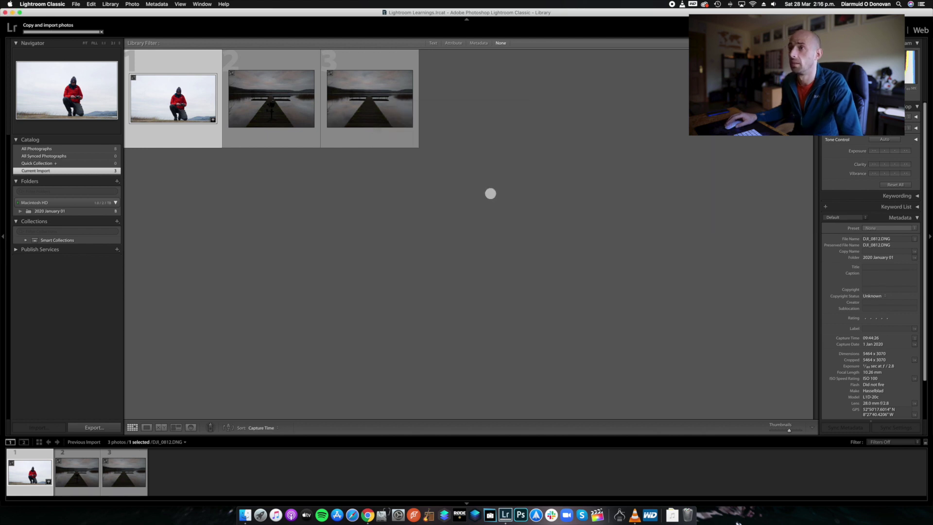
{"action": "left_click", "coordinate": [30, 27]}
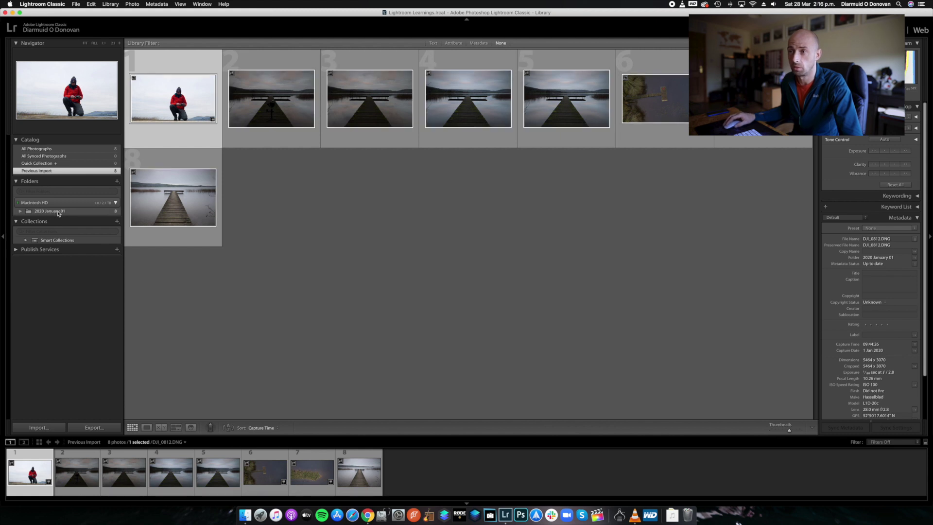
Show the Pictures parent folder of 2020 January 01 and select it.
{"action": "left_click", "coordinate": [59, 212]}
{"action": "right_click", "coordinate": [58, 214]}
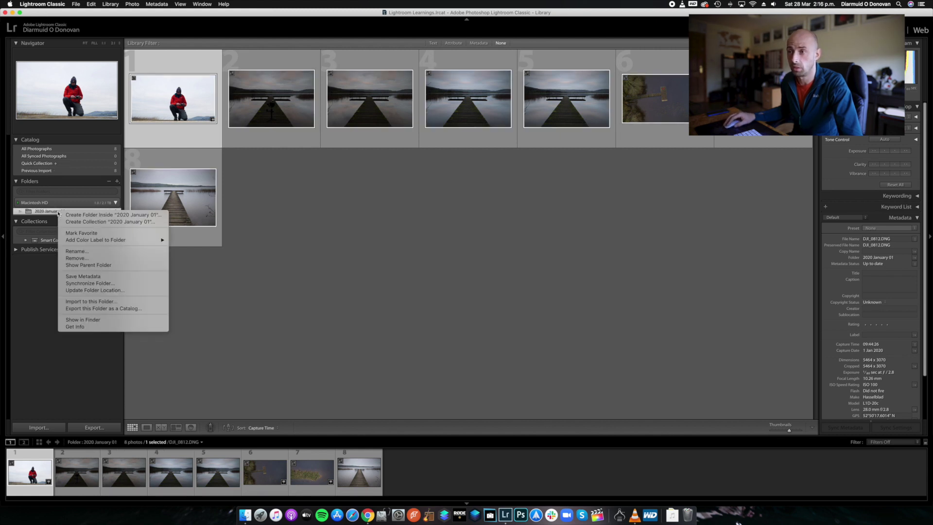
{"action": "left_click", "coordinate": [100, 265]}
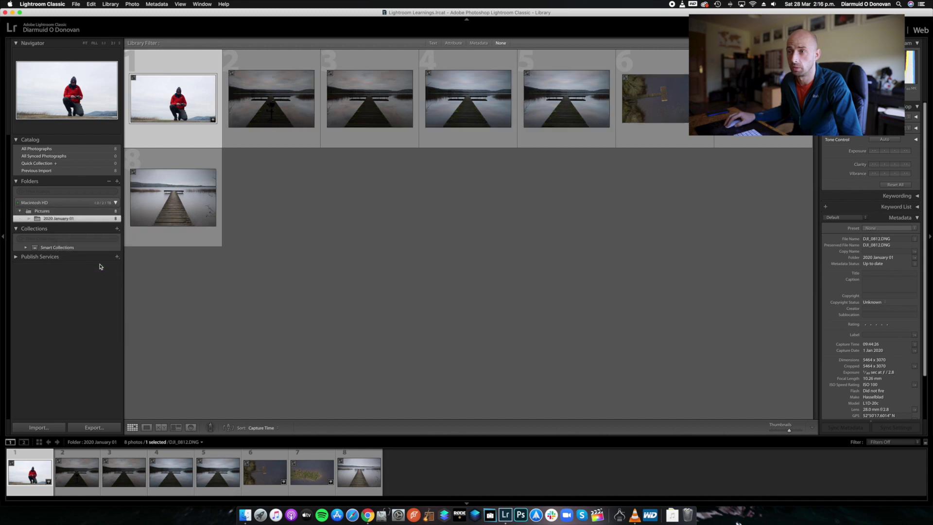
{"action": "left_click", "coordinate": [58, 213]}
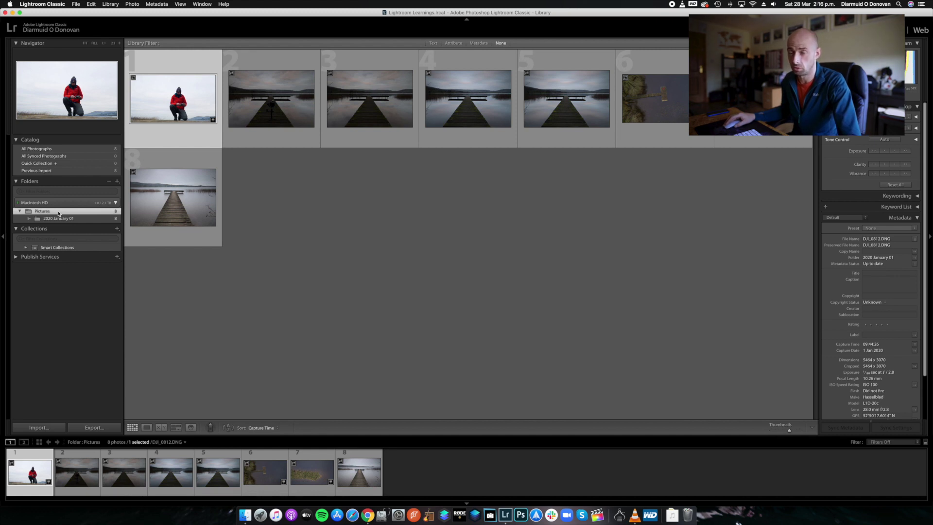
{"action": "right_click", "coordinate": [59, 213]}
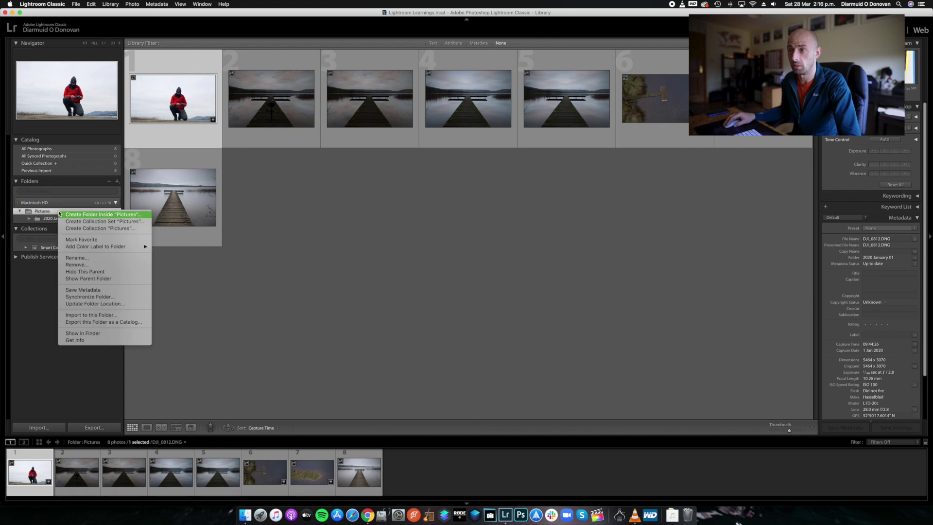
Create a folder named 'Landscape' inside Pictures.
{"action": "left_click", "coordinate": [99, 215]}
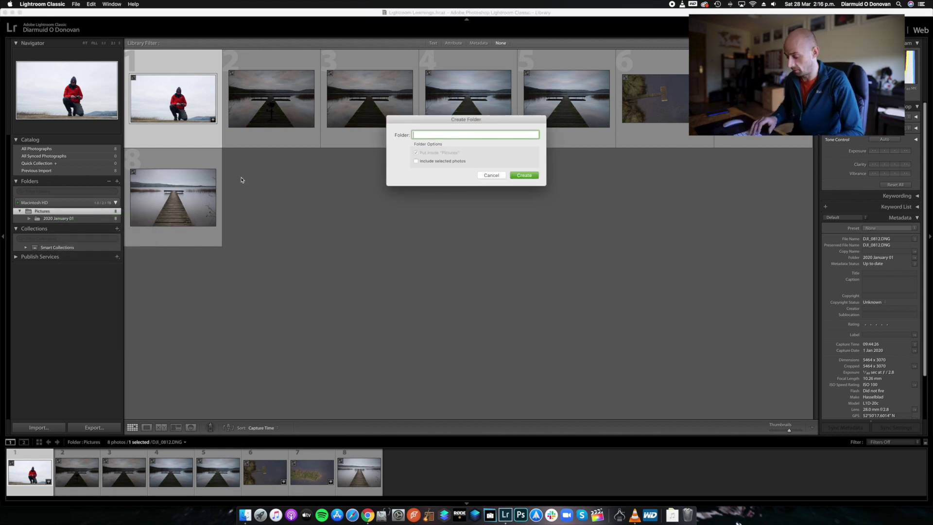
{"action": "type", "text": "Lan"}
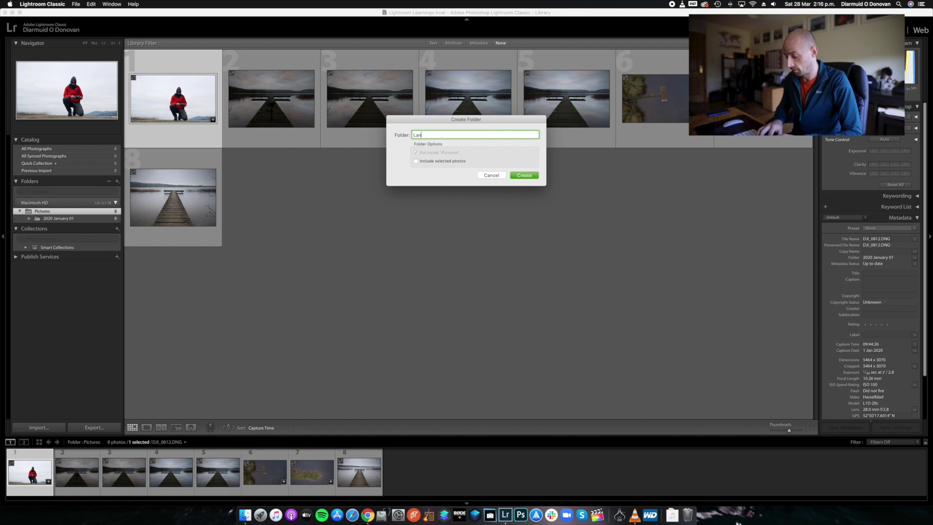
{"action": "type", "text": "dscape"}
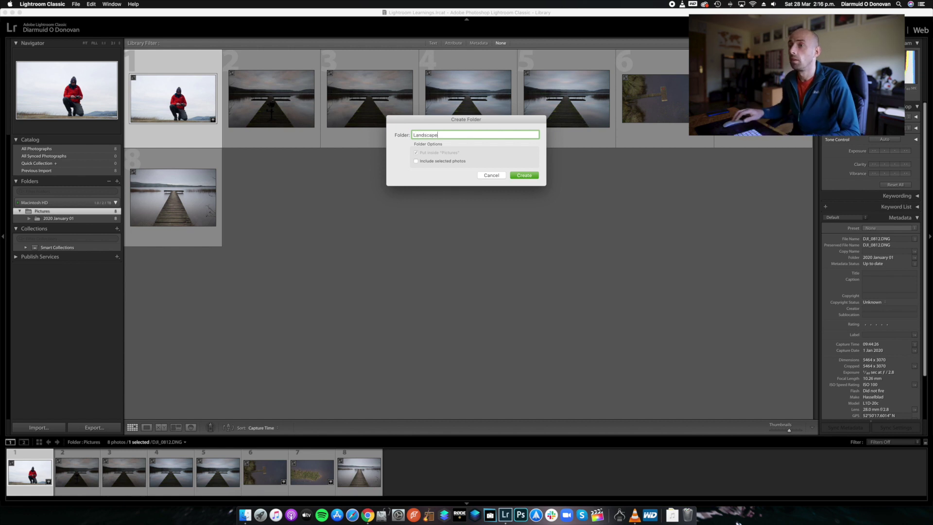
{"action": "key", "text": "Return"}
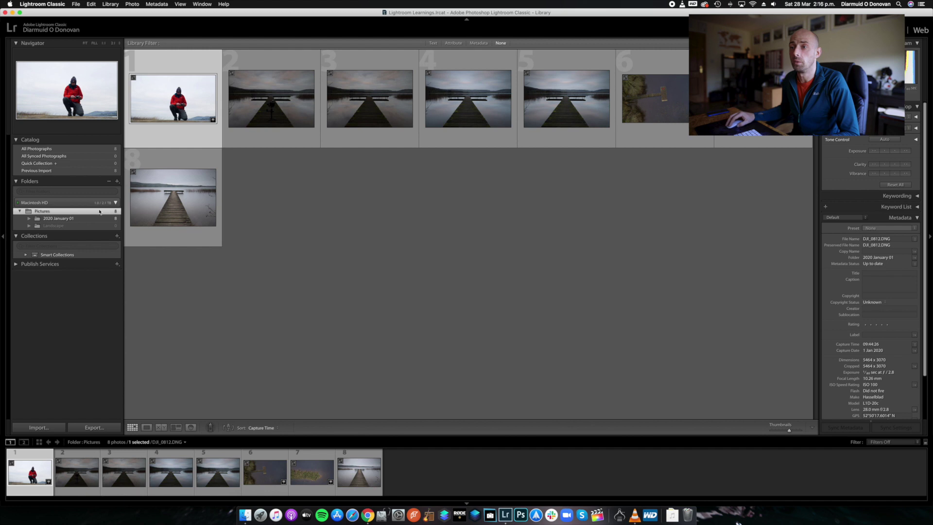
Create a 'Killaloe' subfolder inside Landscape and expand Landscape to show it.
{"action": "left_click", "coordinate": [52, 226]}
{"action": "right_click", "coordinate": [53, 227]}
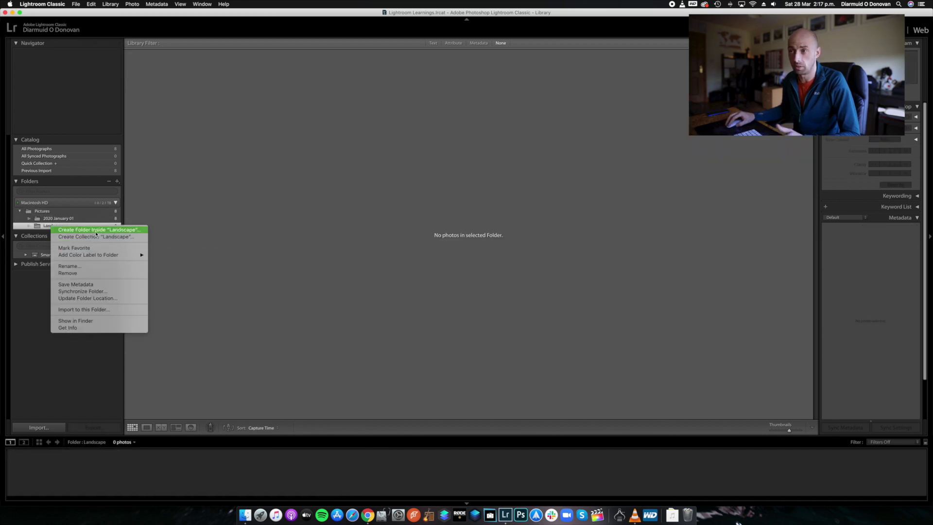
{"action": "left_click", "coordinate": [96, 231]}
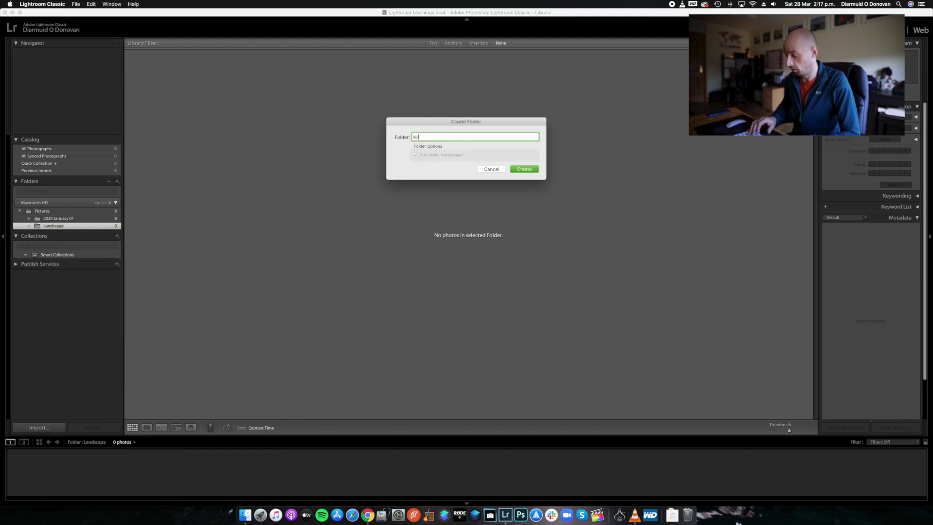
{"action": "type", "text": "Killaloe"}
{"action": "key", "text": "Return"}
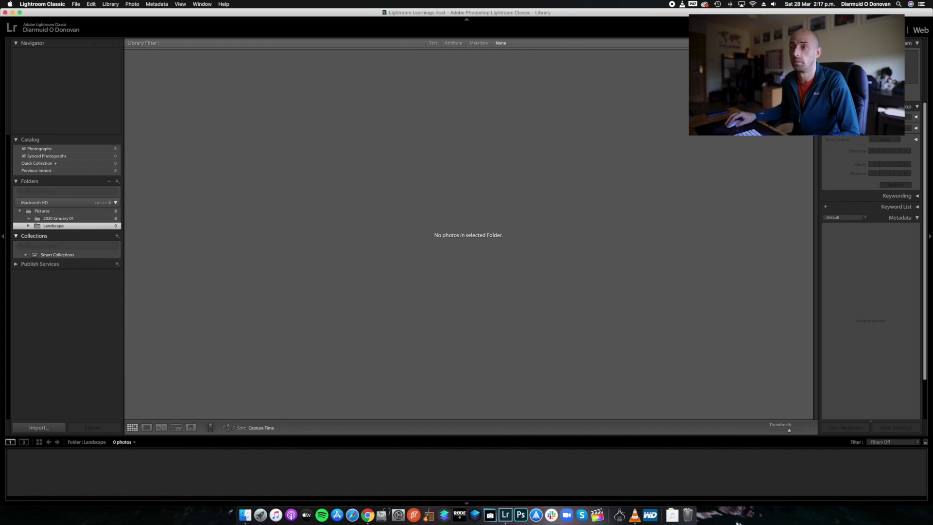
{"action": "left_click", "coordinate": [28, 226]}
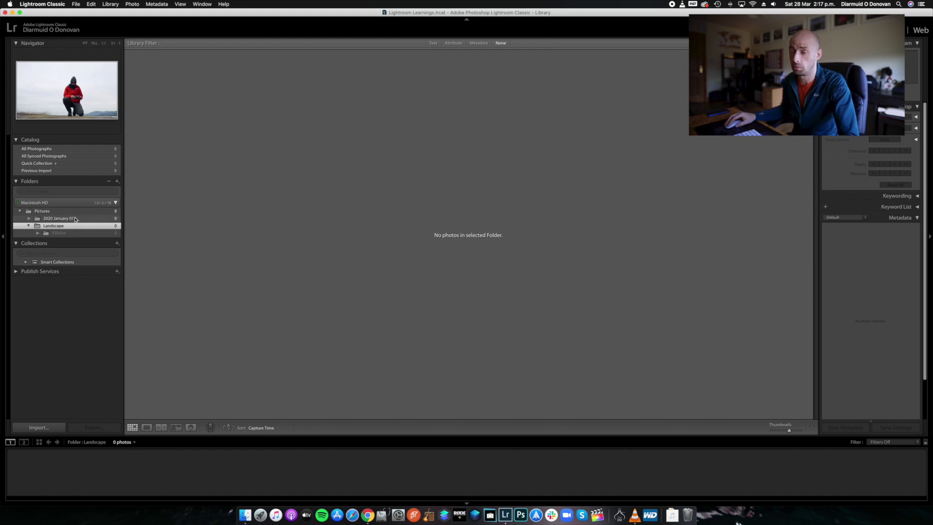
Drag the 2020 January 01 folder into Killaloe and confirm moving the files on disk.
{"action": "left_click", "coordinate": [73, 219]}
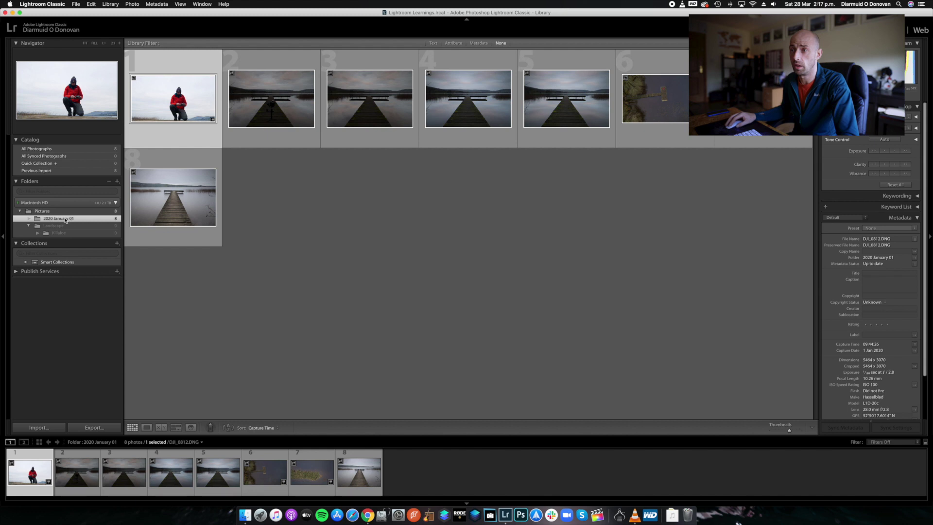
{"action": "left_click_drag", "start_coordinate": [63, 220], "coordinate": [75, 234]}
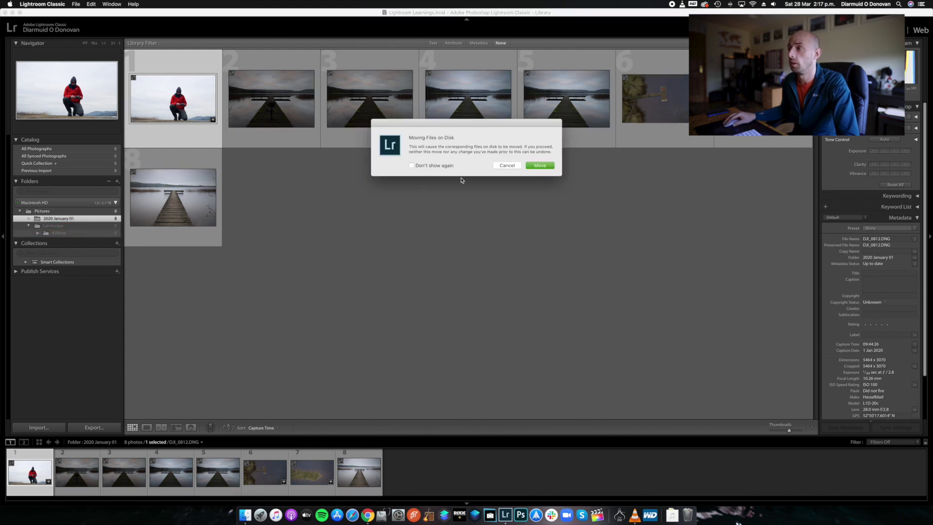
{"action": "left_click", "coordinate": [541, 166]}
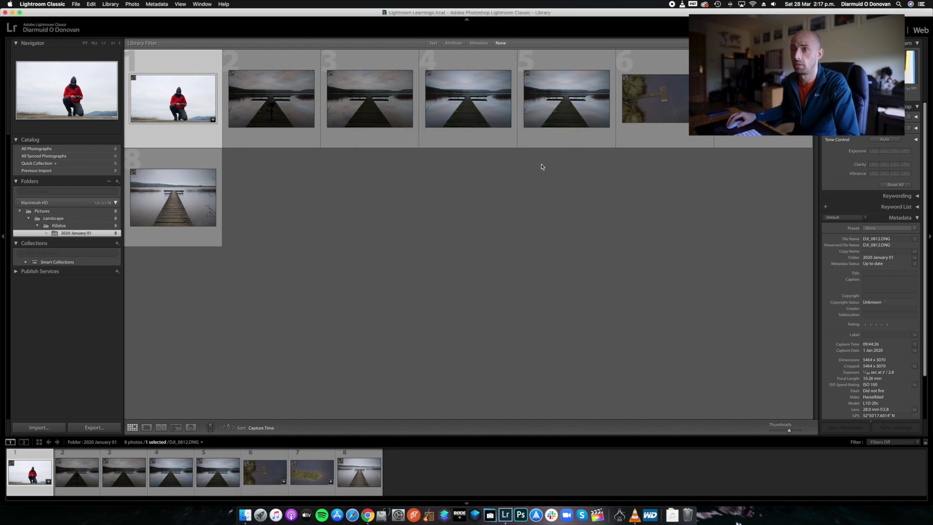
{"action": "left_click", "coordinate": [37, 226]}
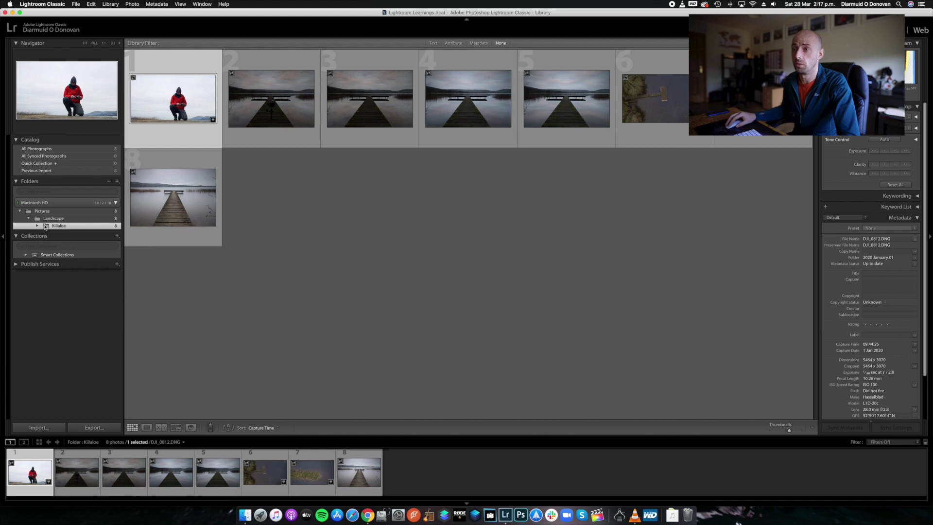
Create a 'Cliffs of moher' folder inside Landscape next to Killaloe, and select it.
{"action": "left_click", "coordinate": [29, 218]}
{"action": "left_click", "coordinate": [29, 219]}
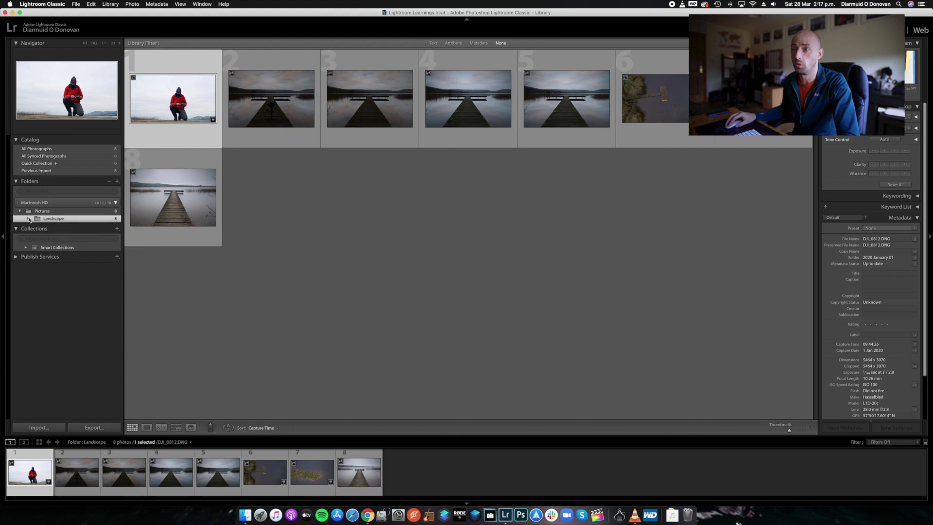
{"action": "left_click", "coordinate": [29, 220]}
{"action": "right_click", "coordinate": [92, 221]}
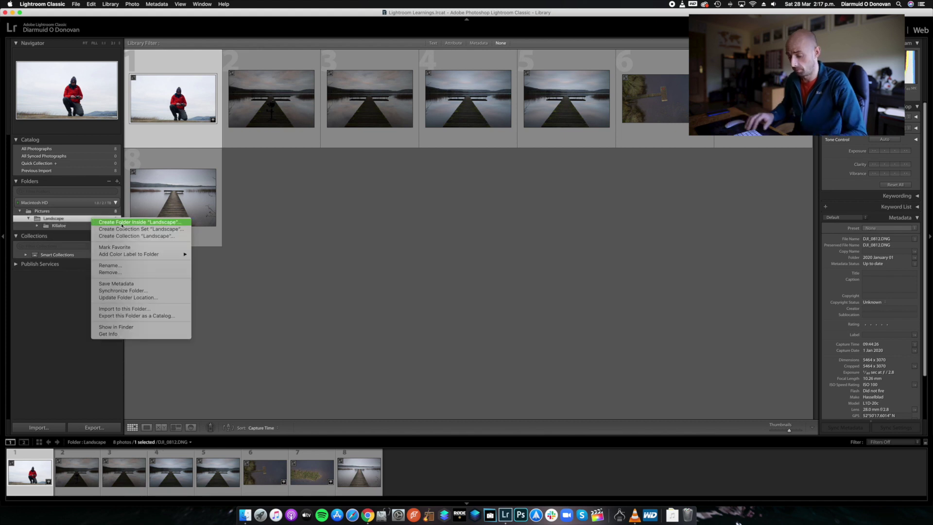
{"action": "left_click", "coordinate": [122, 224]}
{"action": "type", "text": "C"}
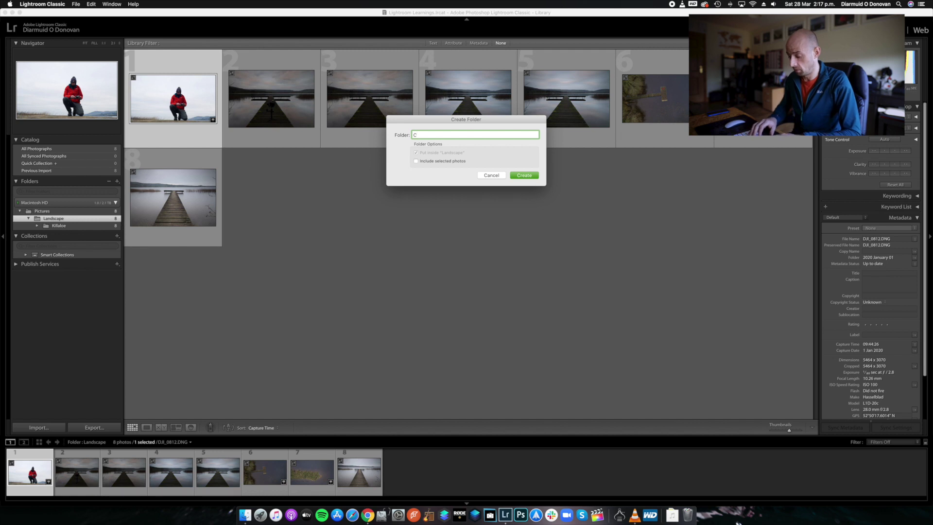
{"action": "type", "text": "liffs of moher"}
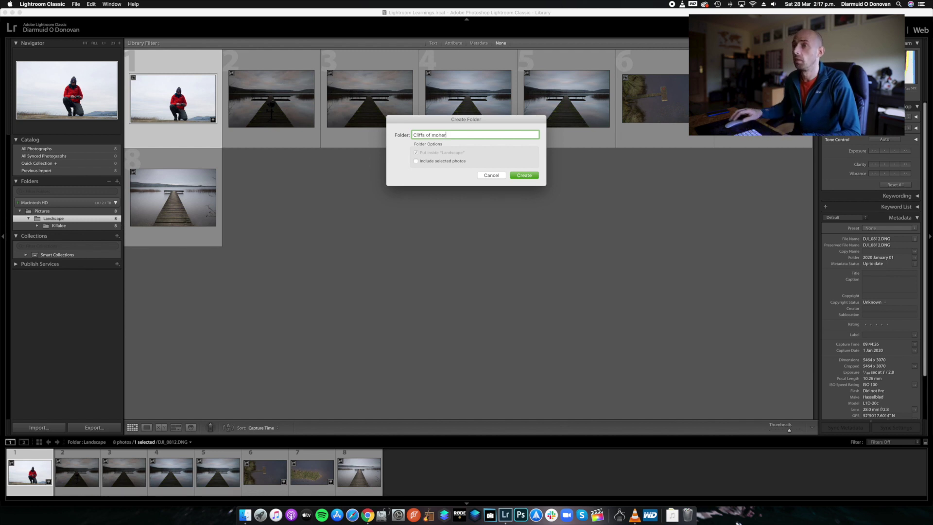
{"action": "key", "text": "Return"}
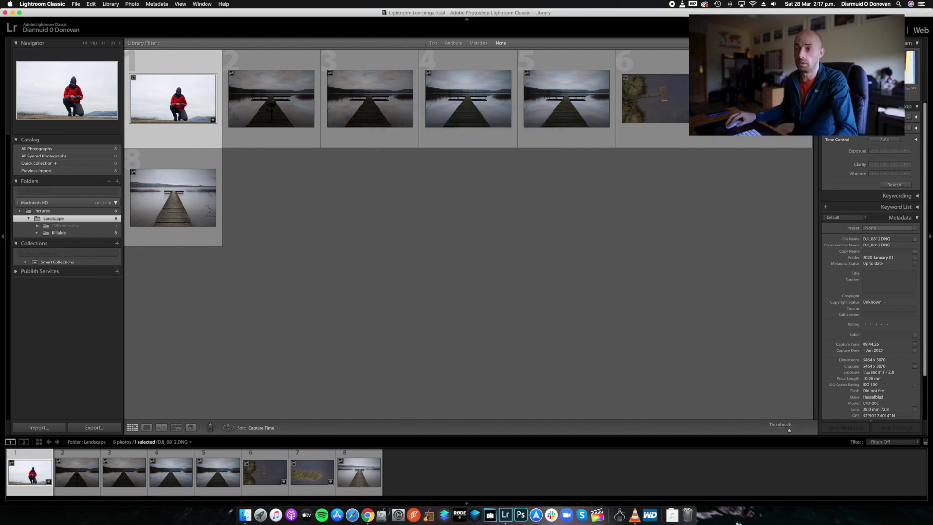
{"action": "left_click", "coordinate": [72, 227]}
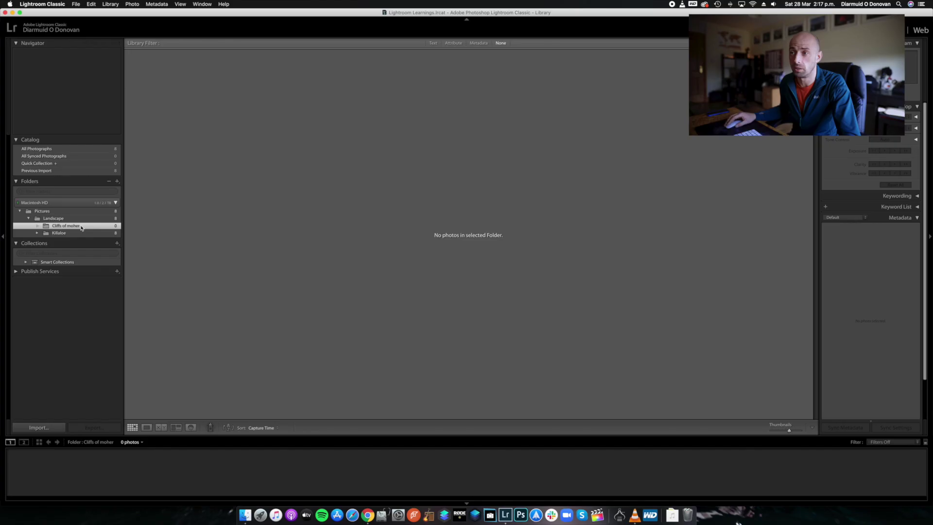
{"action": "right_click", "coordinate": [81, 225]}
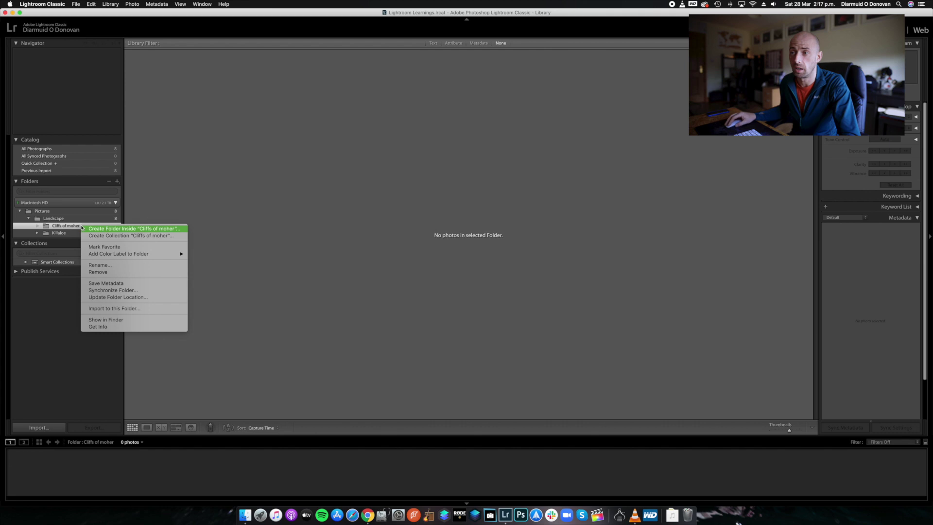
{"action": "left_click", "coordinate": [122, 309]}
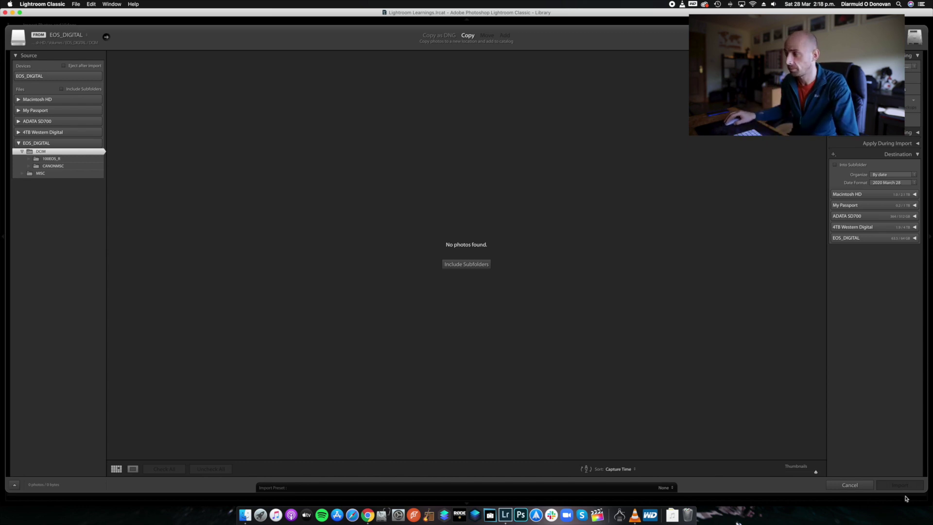
{"action": "left_click", "coordinate": [850, 485]}
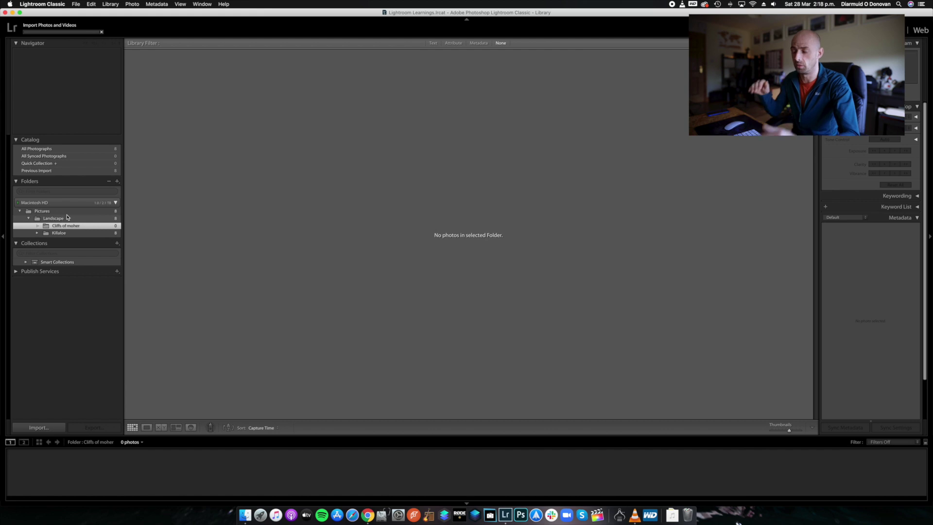